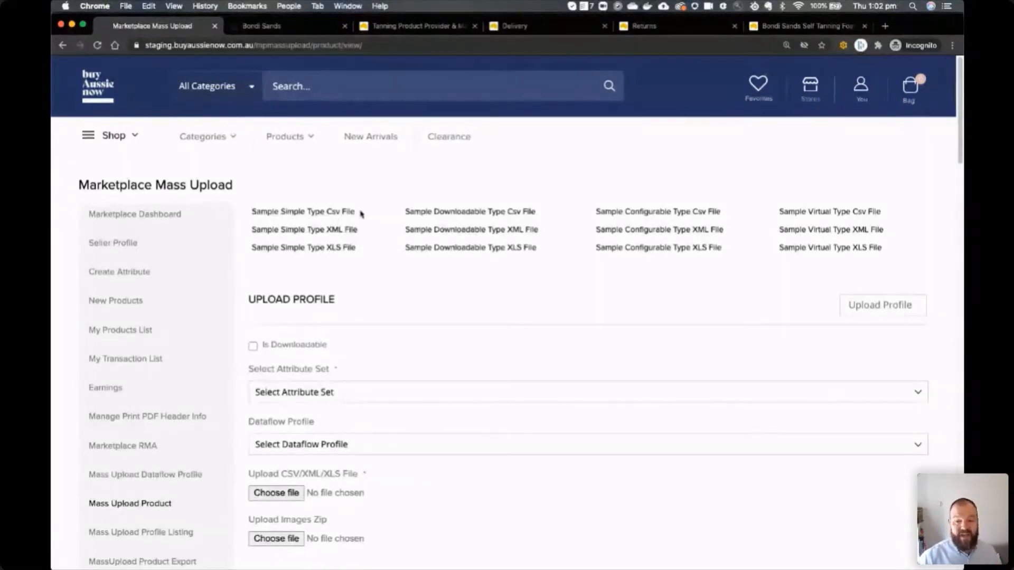
- Download the sample simple type CSV file and open it from the Downloads folder in Excel
left_click(334, 216)
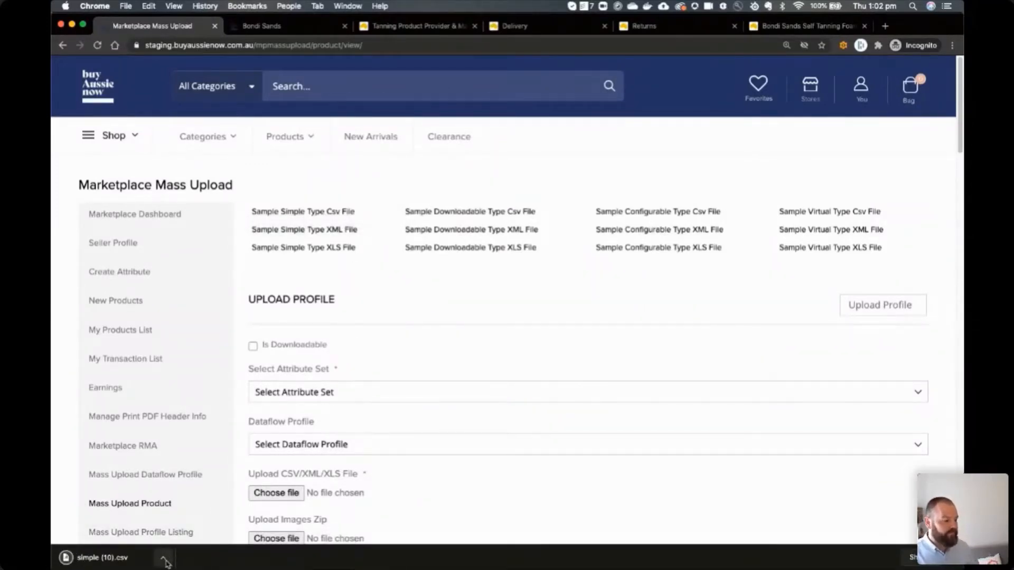
left_click(162, 558)
left_click(190, 543)
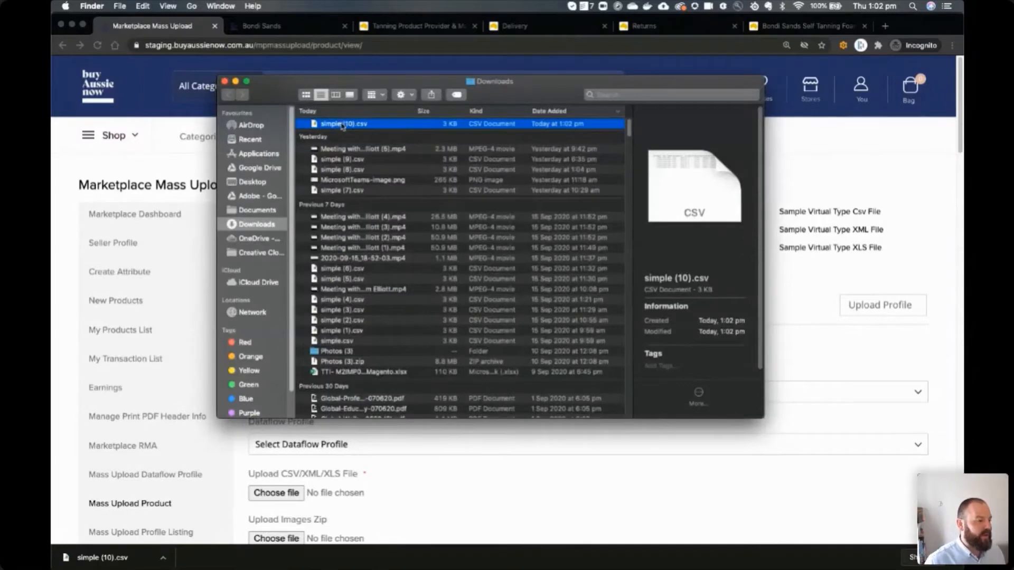
right_click(342, 125)
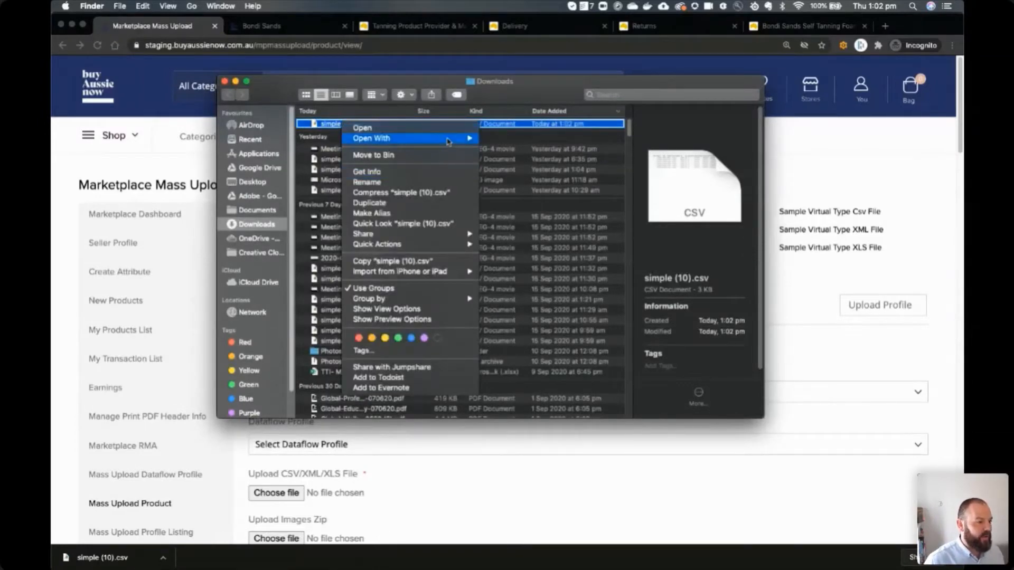
mouse_move(448, 141)
left_click(528, 169)
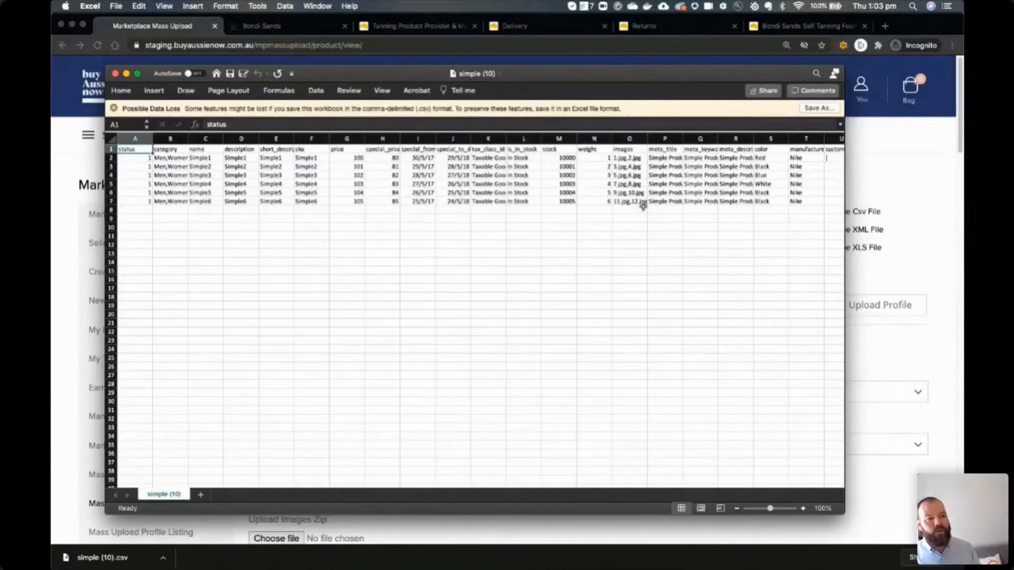
- Examine all column headings of the sample product sheet and the category entries of its six products
scroll(449, 201, "right", 7)
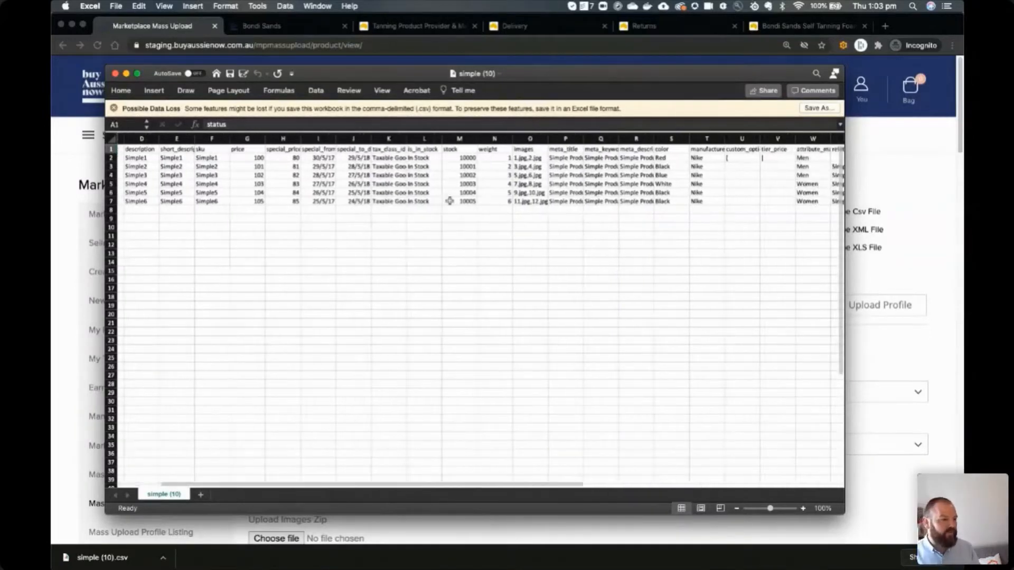
scroll(450, 201, "right", 5)
scroll(426, 197, "left", 6)
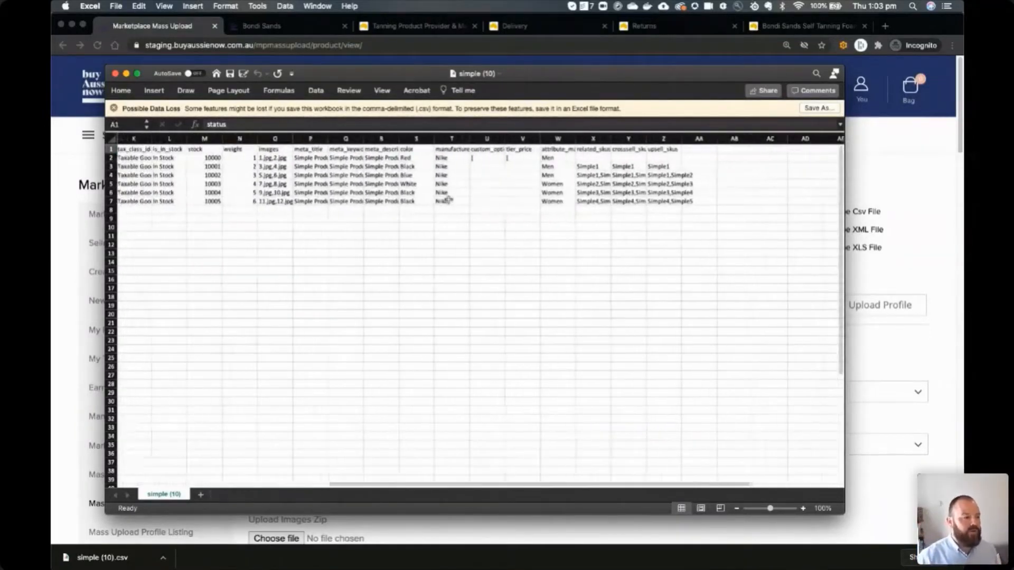
scroll(425, 196, "left", 6)
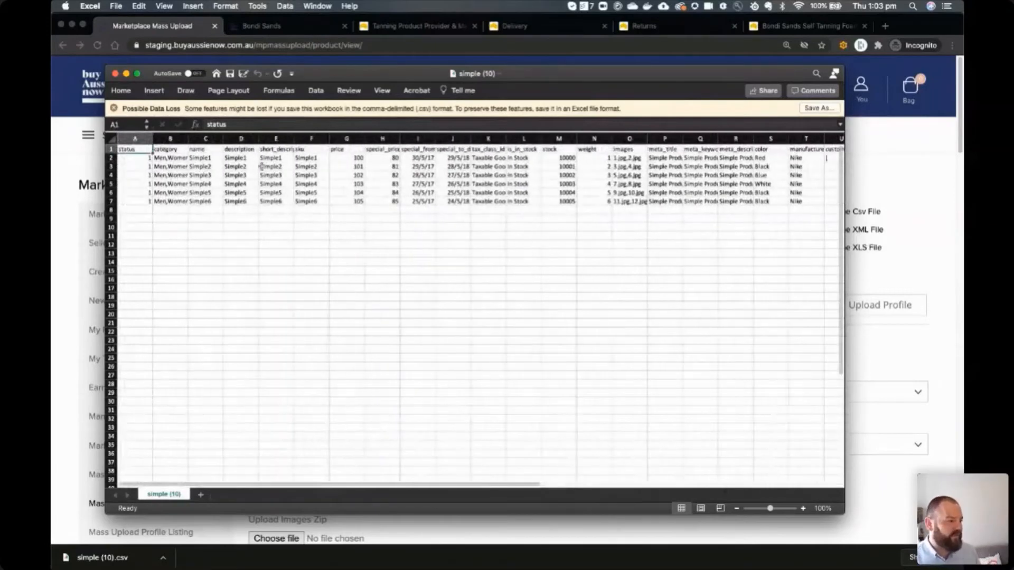
left_click(161, 158)
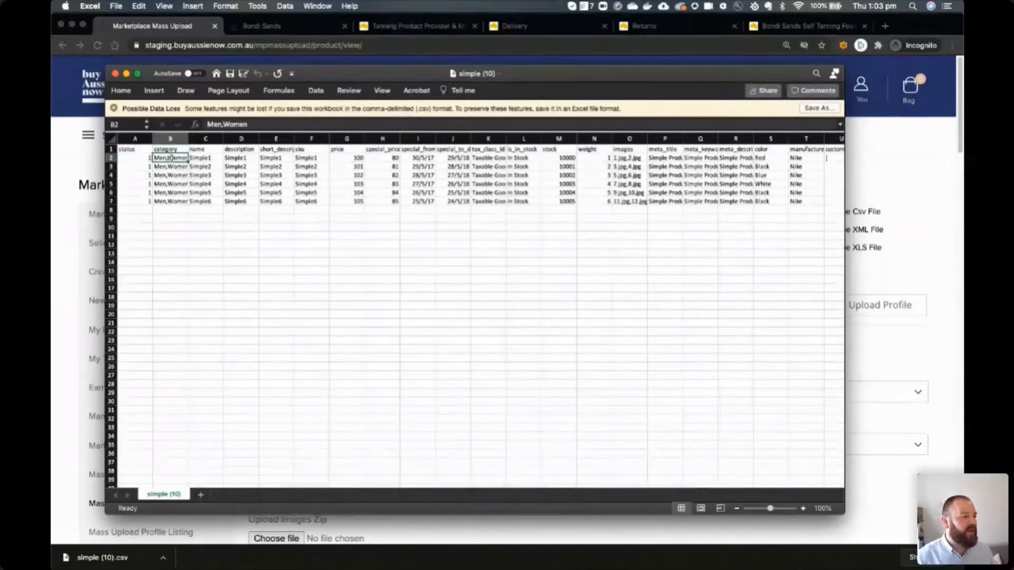
left_click_drag(170, 158, 170, 202)
left_click(177, 227)
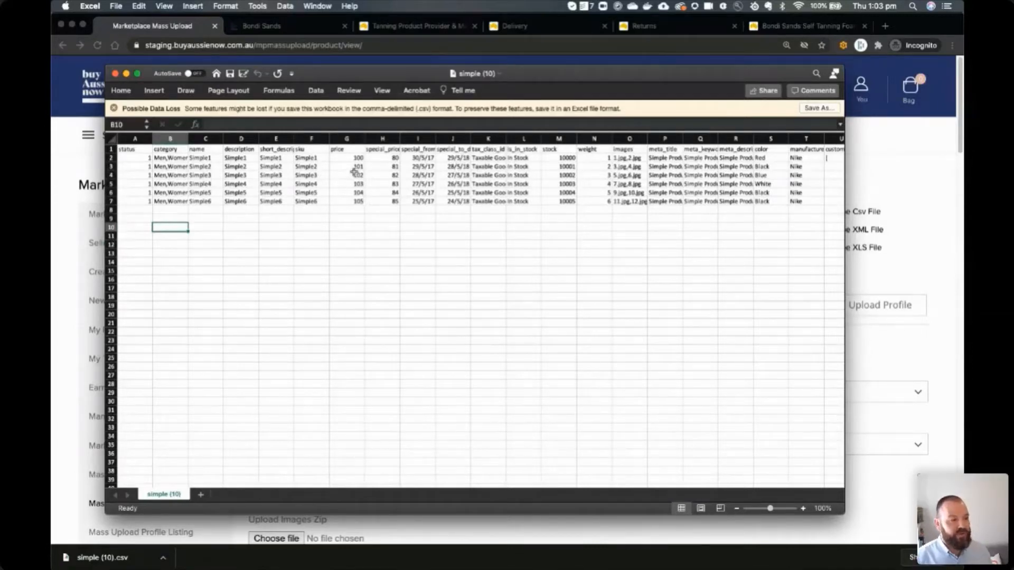
- Inspect sample entries in the tax class, stock status, stock quantity and images columns
left_click(488, 166)
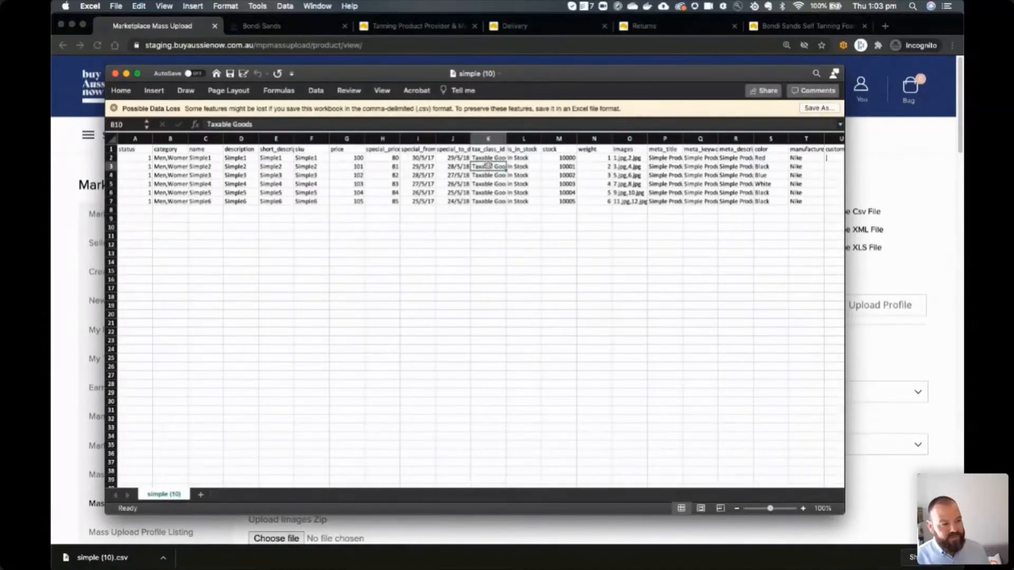
left_click(536, 176)
left_click(553, 176)
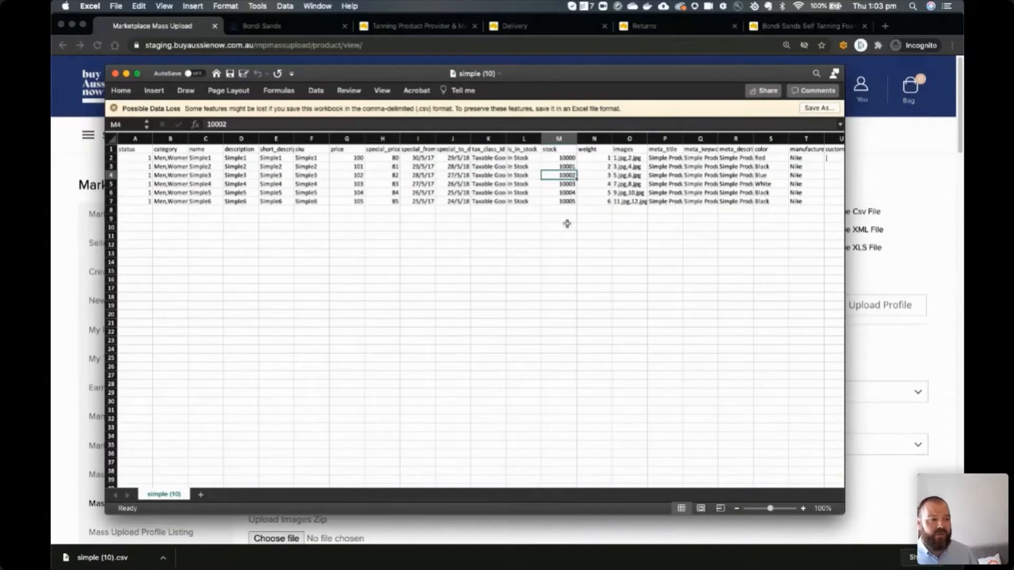
scroll(574, 188, "right", 2)
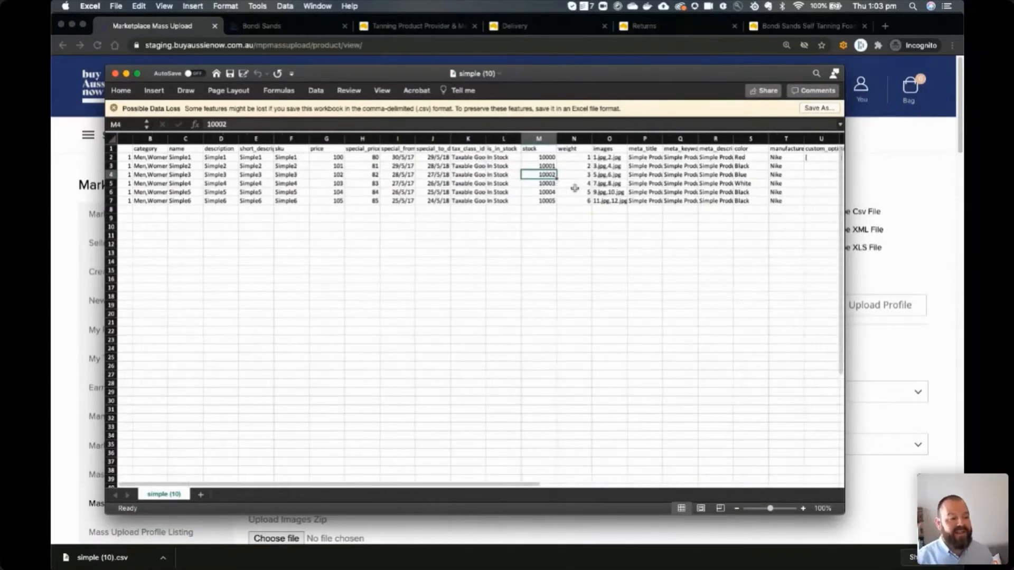
left_click(598, 159)
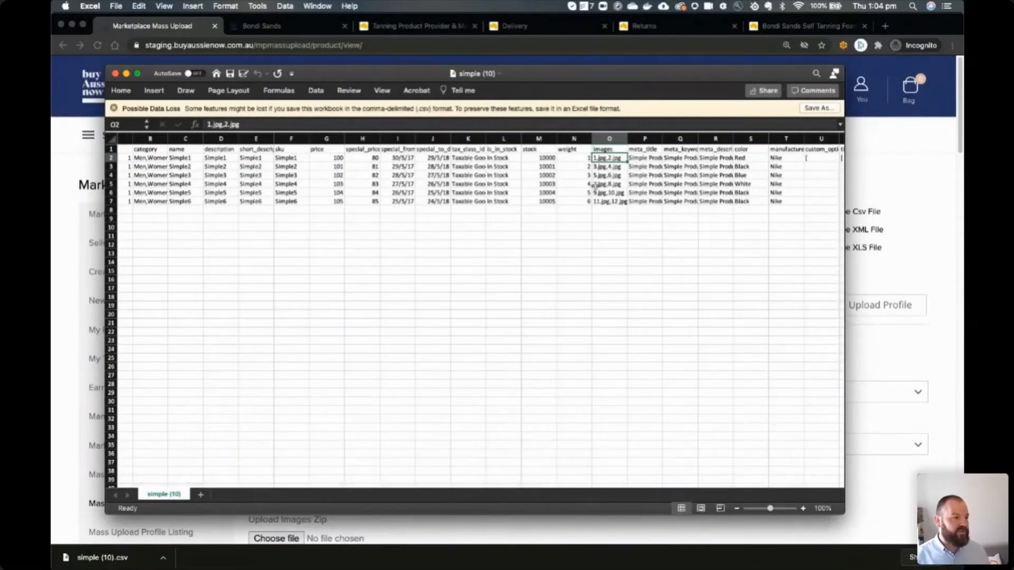
- Bring up the prepared Bondisandssimple workbook and review its product names, descriptions, prices and special price cells
left_click_drag(588, 80, 963, 72)
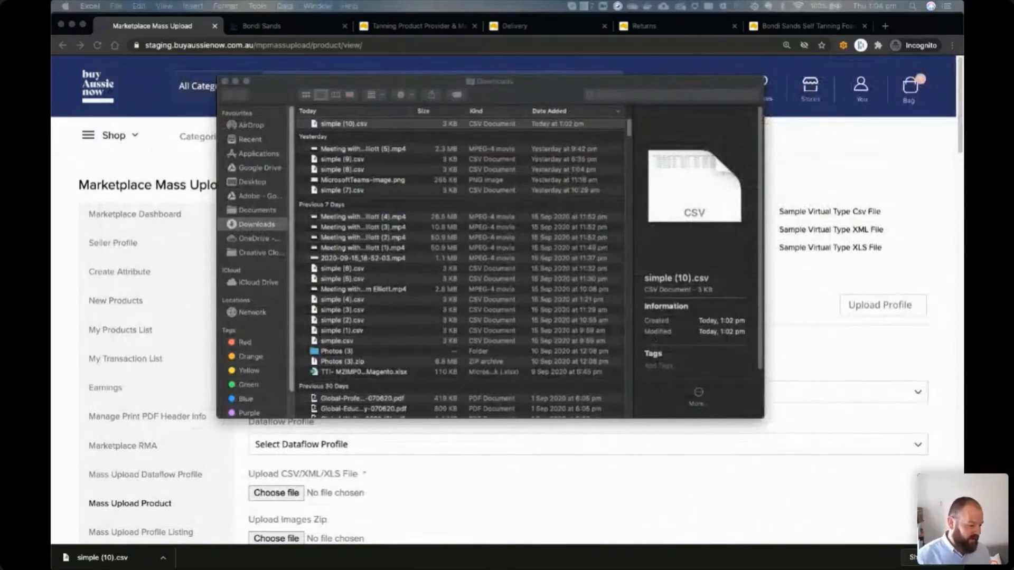
left_click_drag(438, 569, 607, 52)
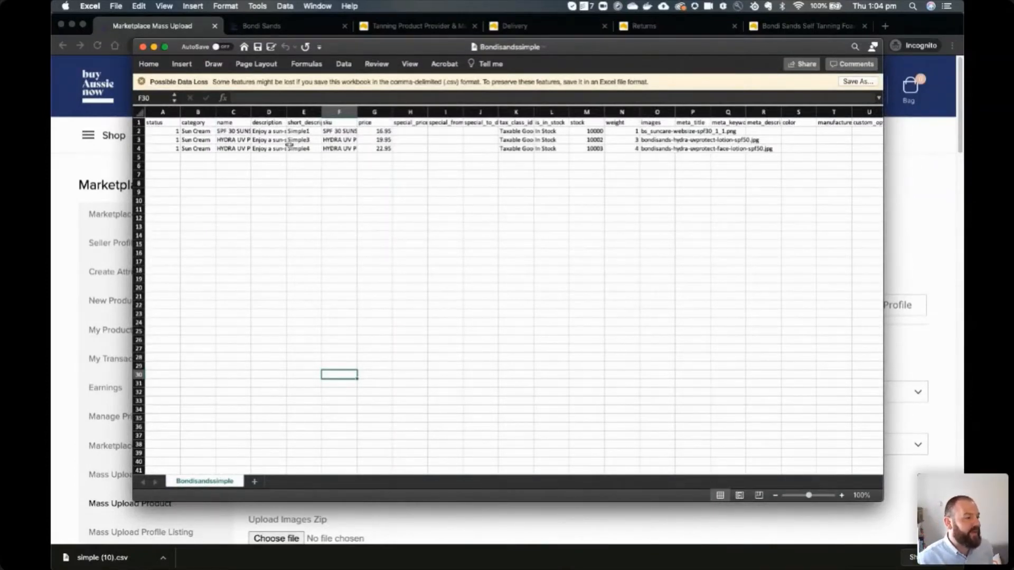
left_click(273, 134)
left_click(248, 137)
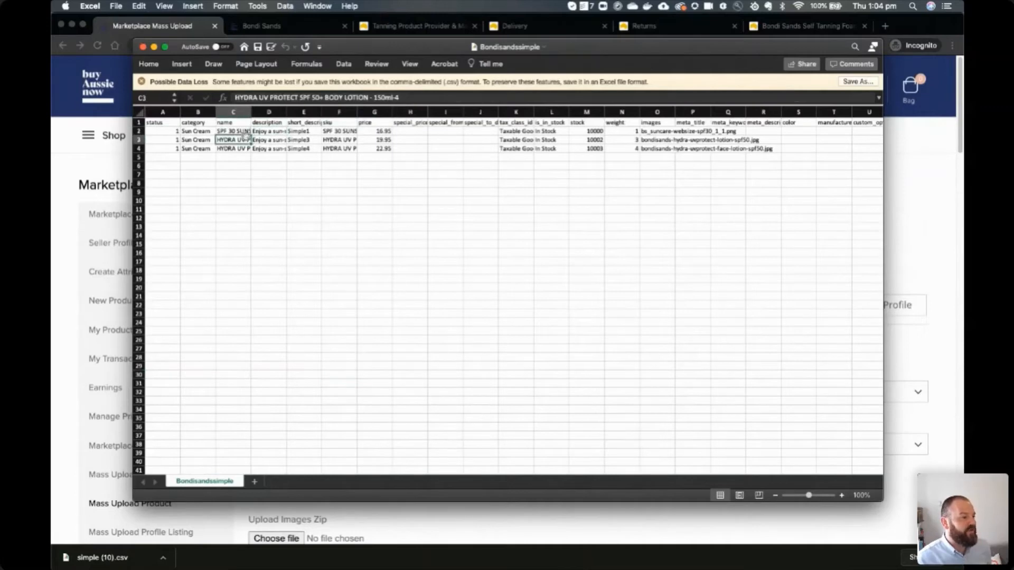
left_click(360, 139)
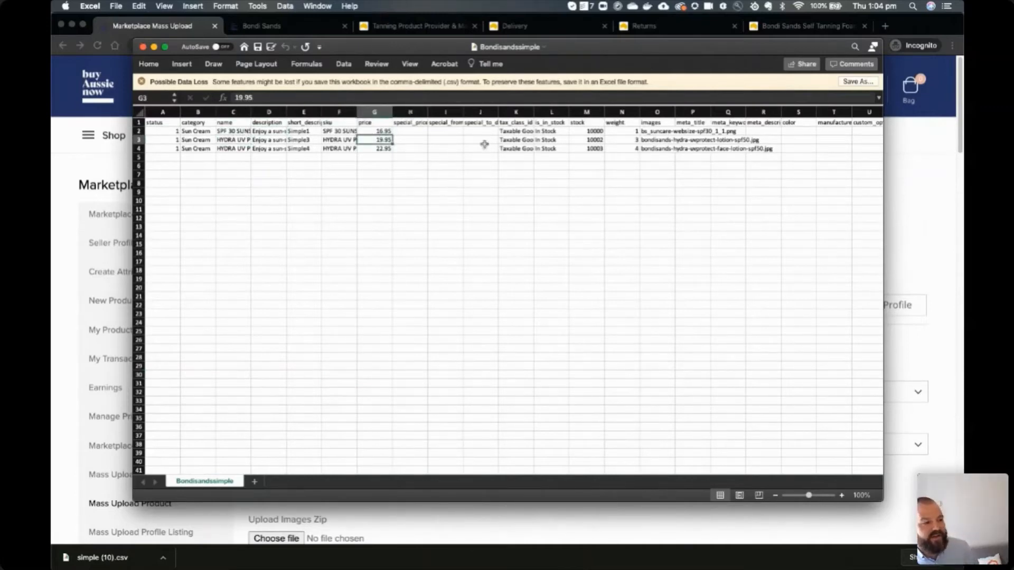
left_click_drag(410, 131, 410, 148)
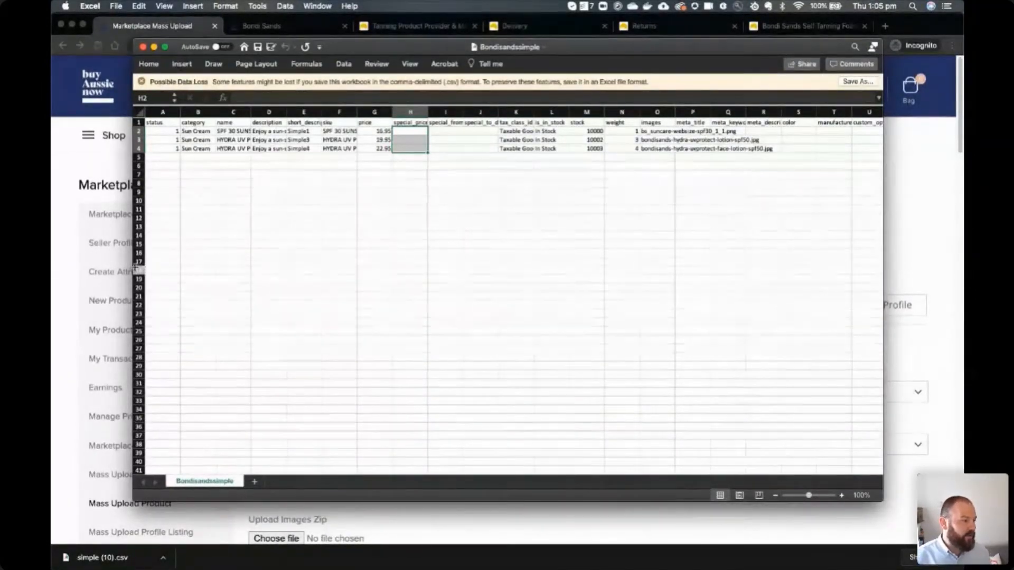
- Return to the Marketplace Mass Upload page in Chrome and set the attribute set to Default
left_click(74, 167)
scroll(339, 338, "down", 2)
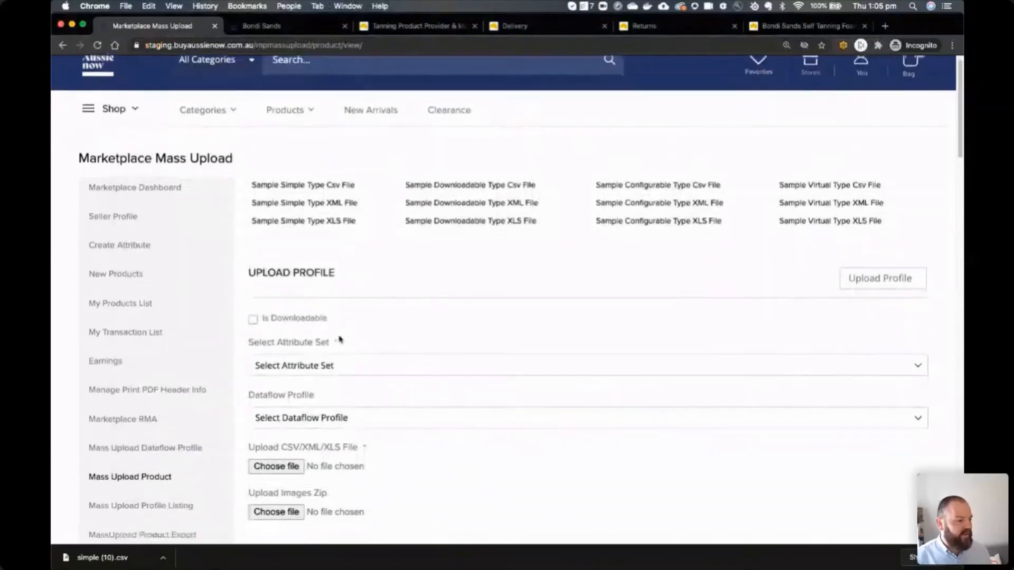
left_click(353, 337)
left_click(351, 344)
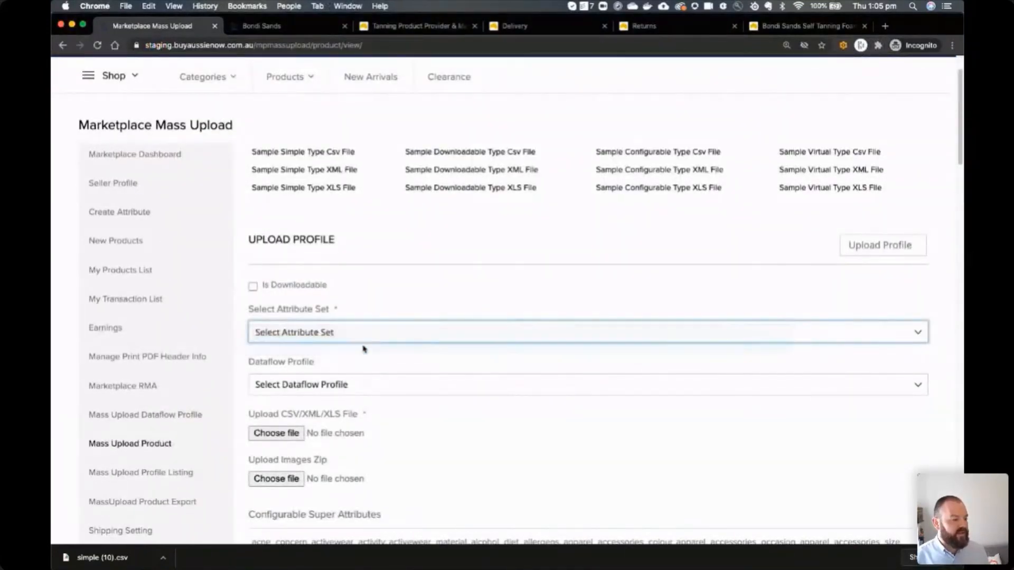
scroll(348, 346, "down", 3)
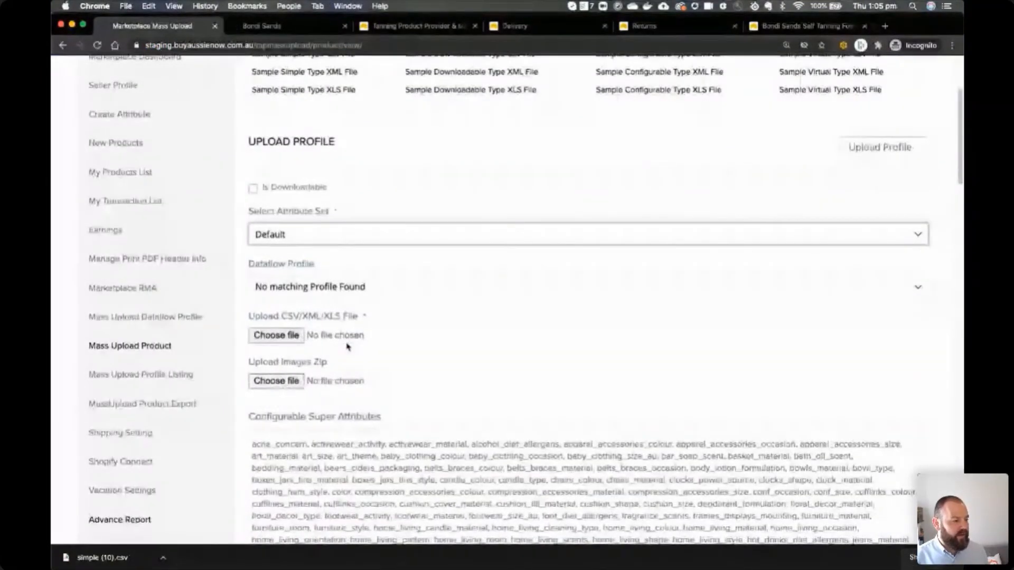
- Attach Bondisandssimple.csv from the Desktop as the product data file to upload
left_click(287, 338)
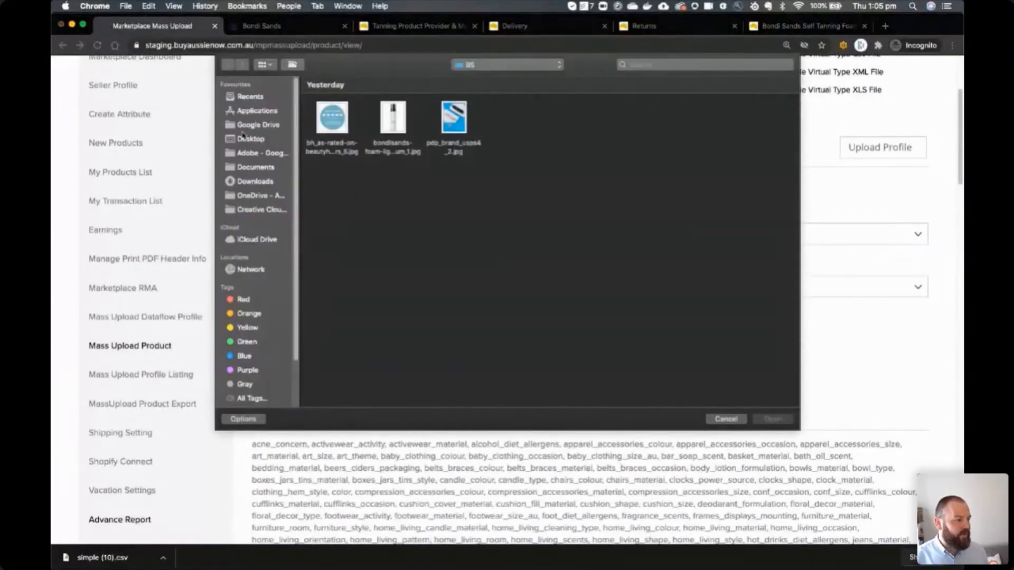
left_click(249, 138)
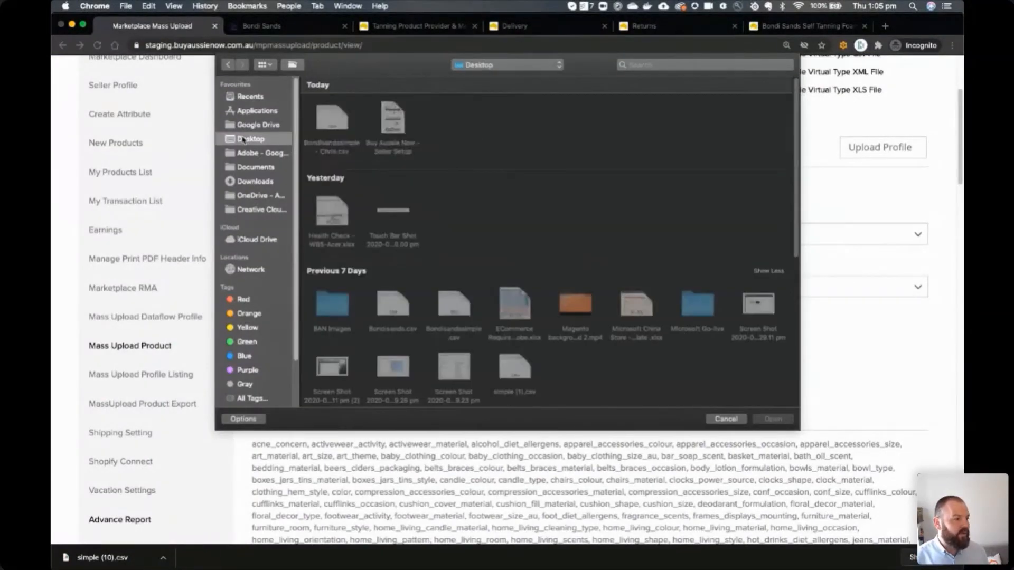
left_click(460, 309)
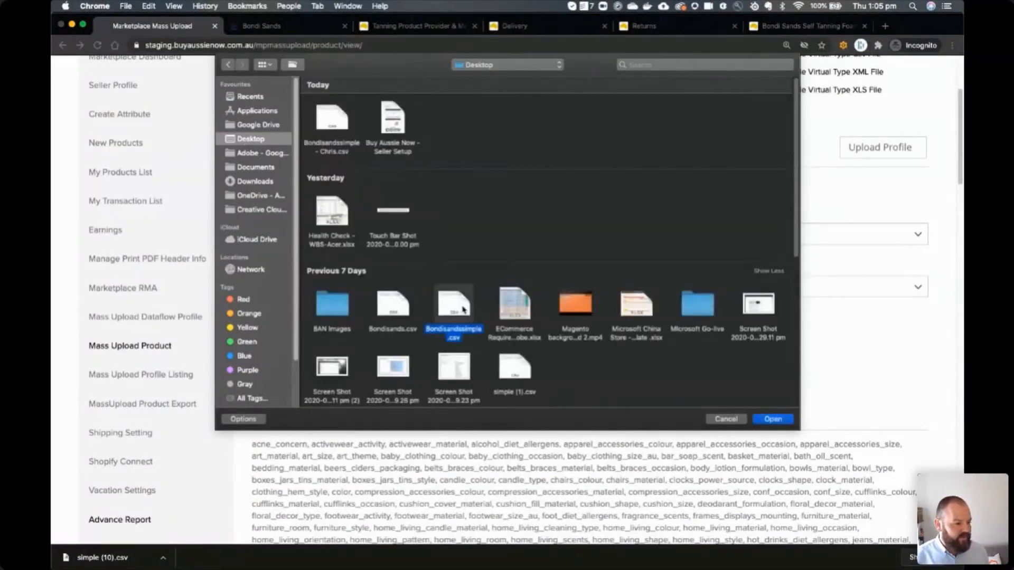
left_click(769, 423)
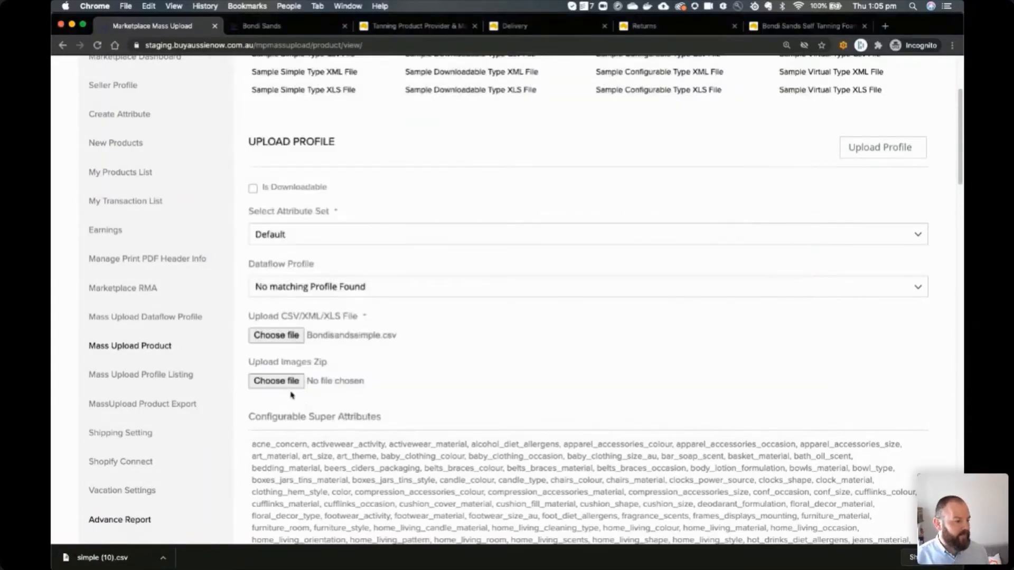
- Attach Bondisands.zip from the Desktop's BAN Images folder as the images archive
left_click(288, 388)
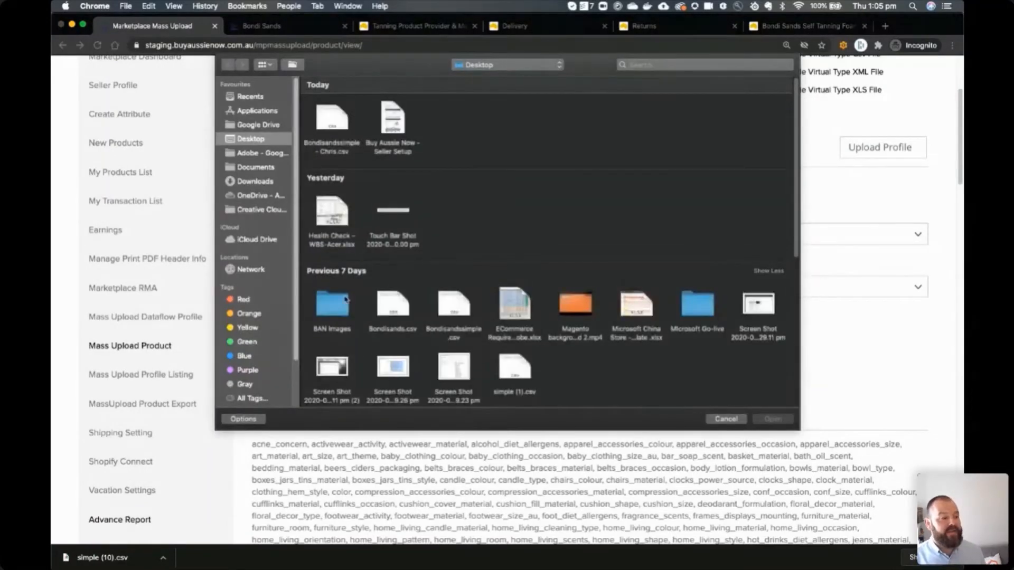
left_click(344, 304)
double_click(345, 305)
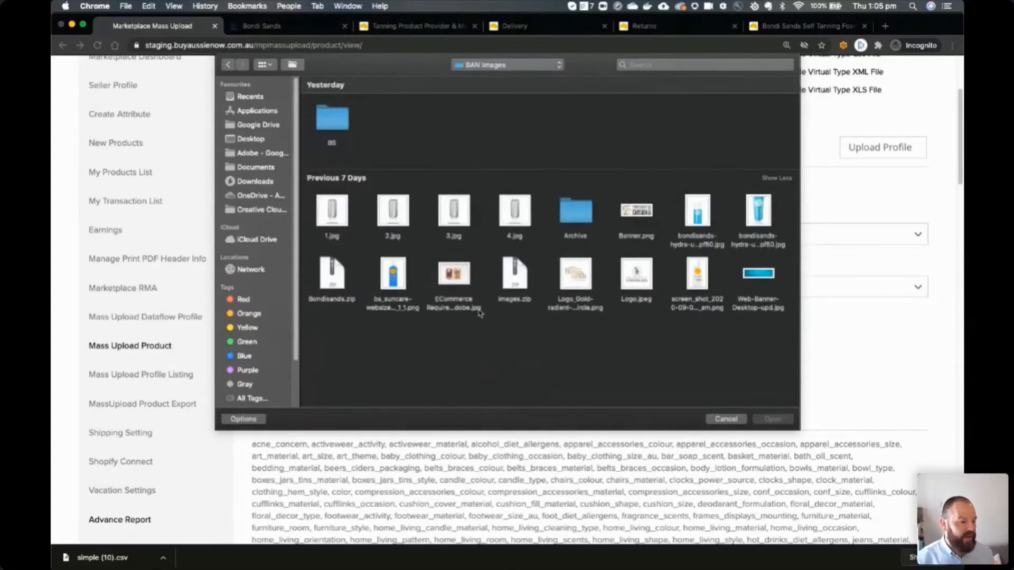
left_click(332, 280)
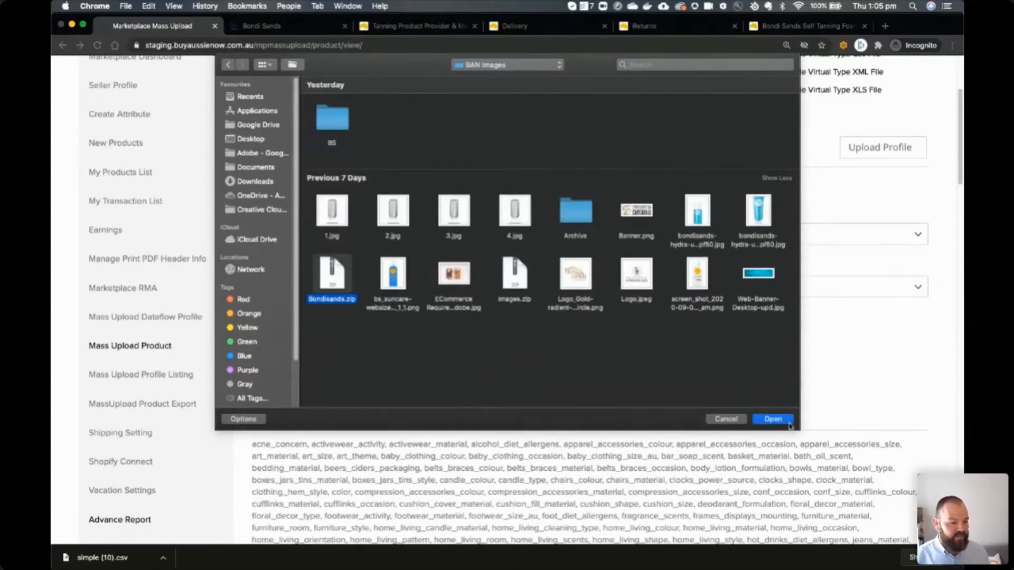
left_click(773, 419)
- Submit the upload profile with the chosen product file and images archive
scroll(644, 229, "up", 5)
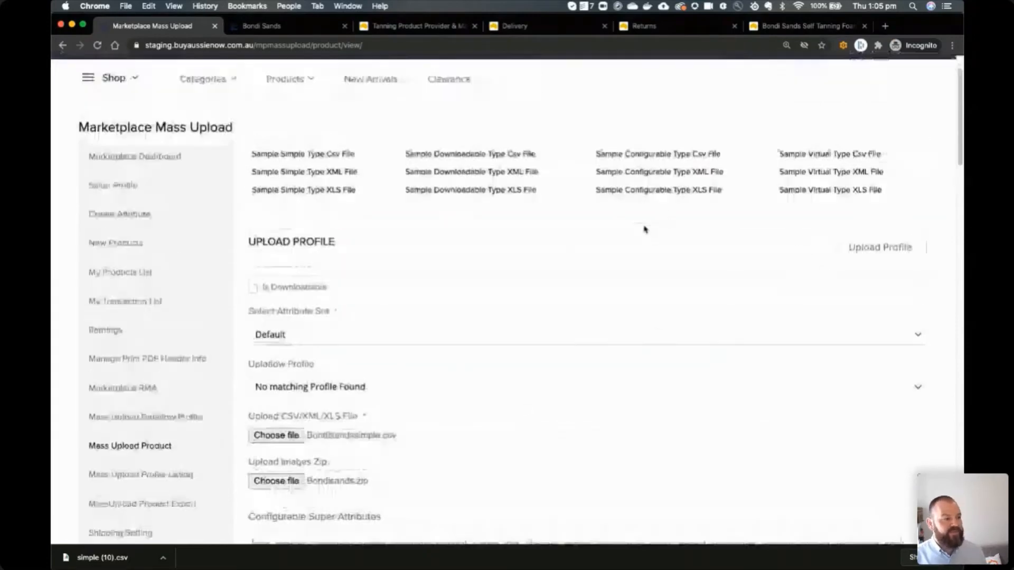
scroll(643, 229, "down", 1)
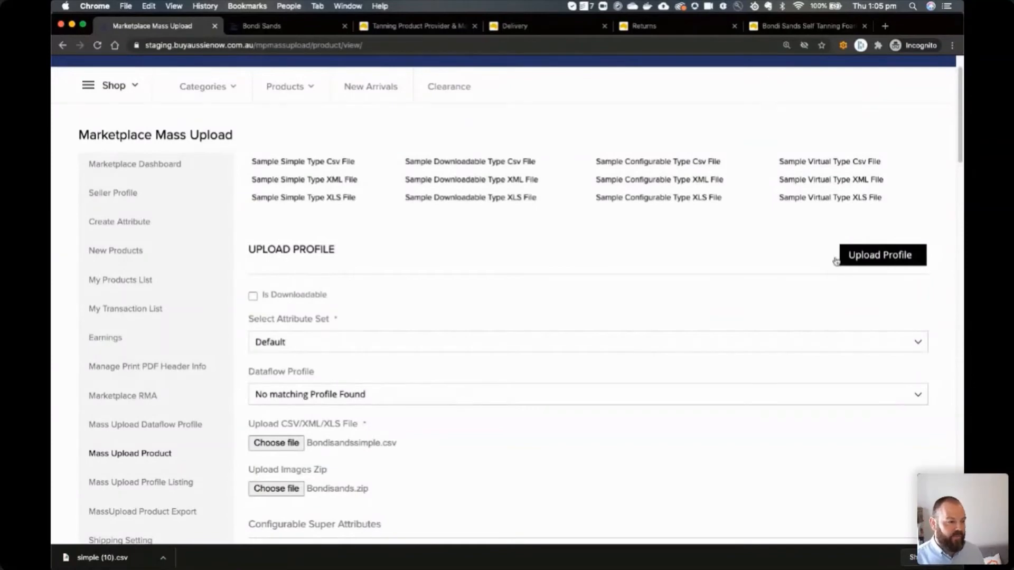
left_click(886, 256)
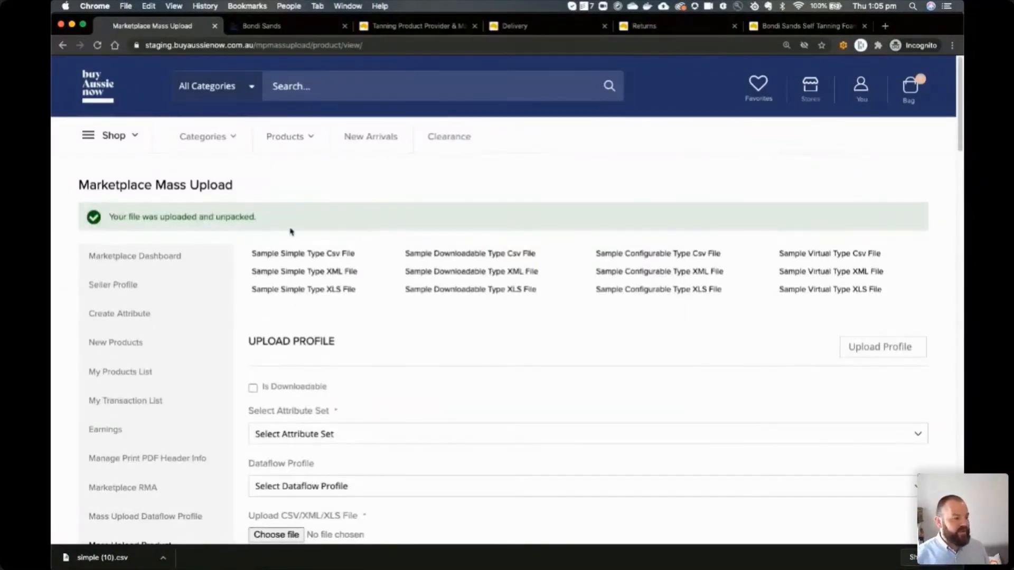
- Select the uploaded Bondisandssimplecsv profile and run it to import the products
scroll(921, 378, "down", 20)
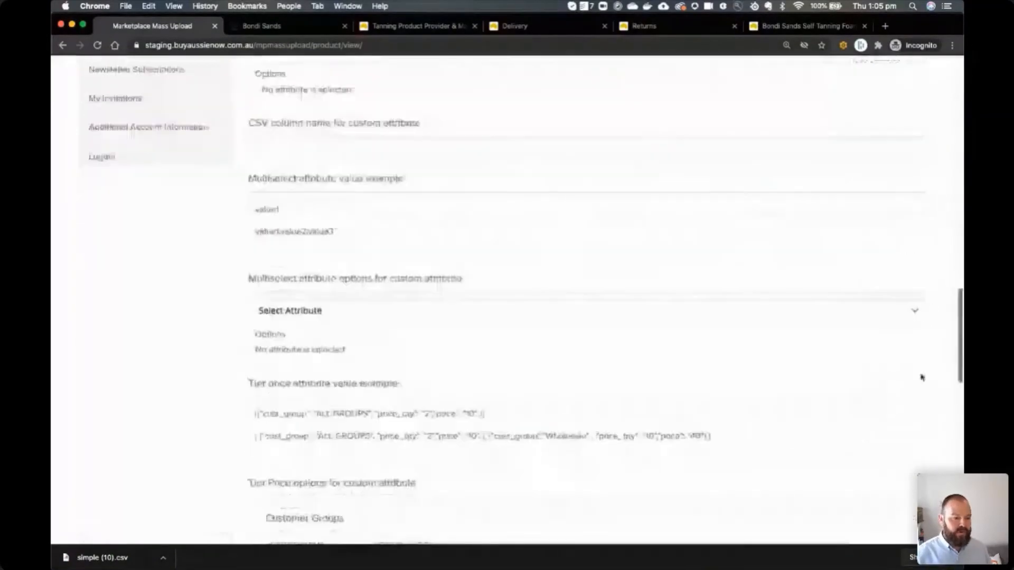
left_click(467, 117)
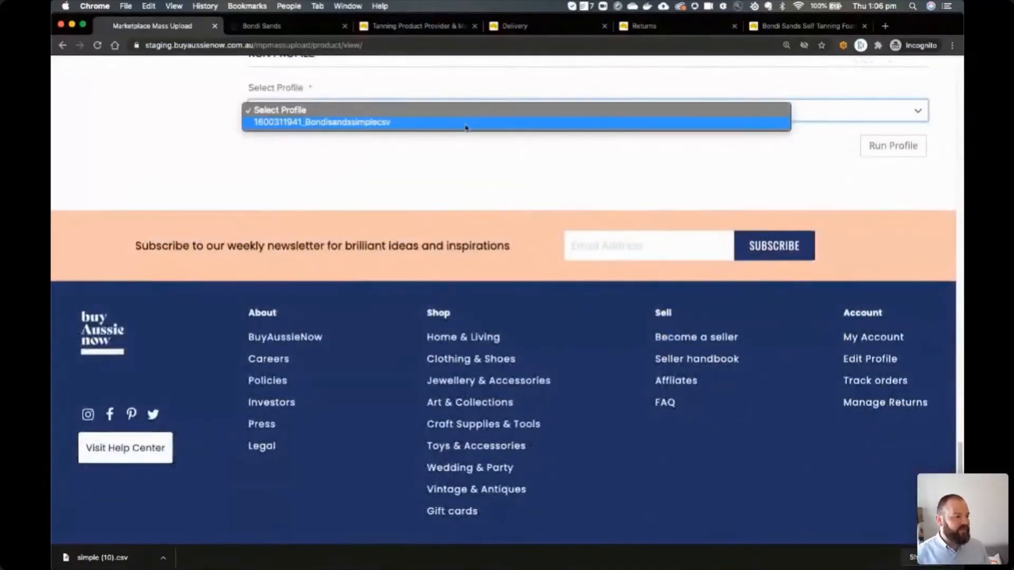
left_click(467, 126)
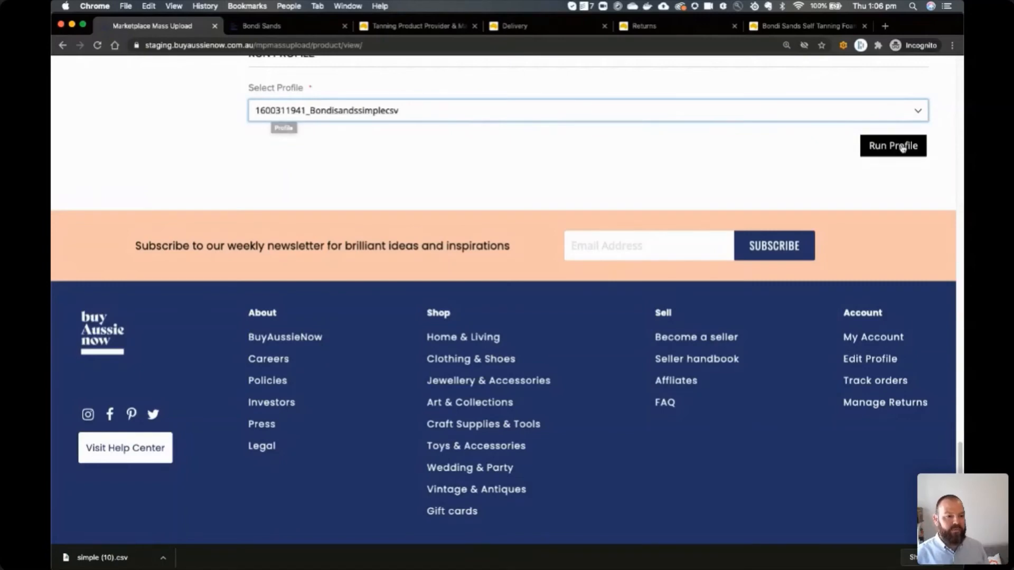
left_click(879, 151)
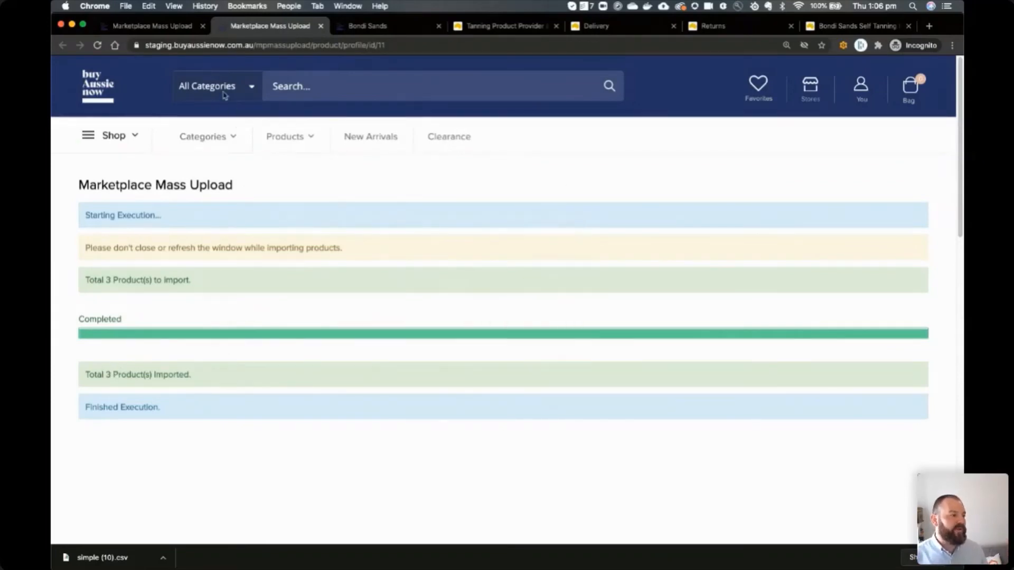
- Open the seller's product list from the original mass upload page and review the imported products
left_click(175, 31)
scroll(273, 198, "up", 20)
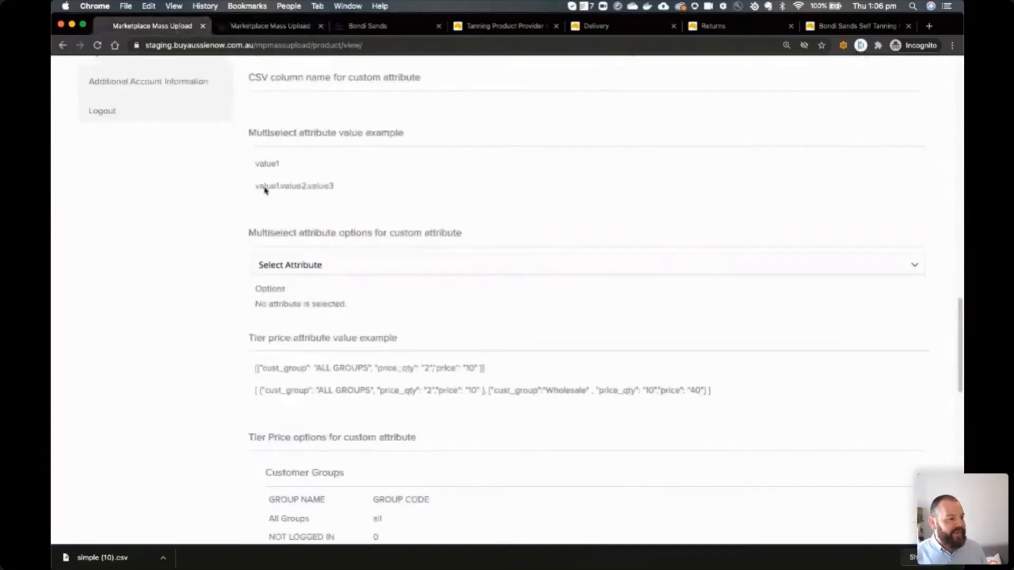
left_click(125, 370)
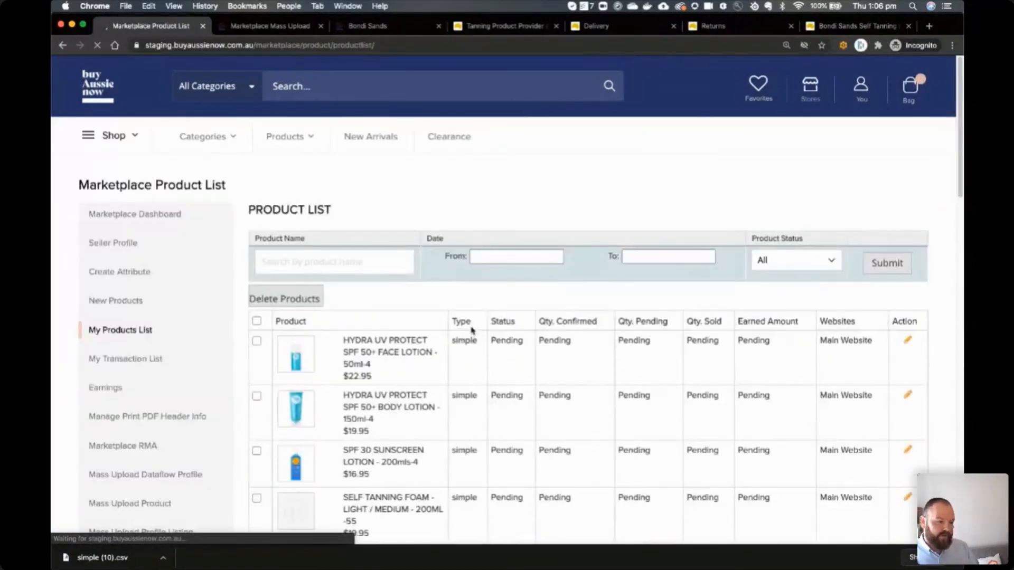
scroll(469, 331, "down", 2)
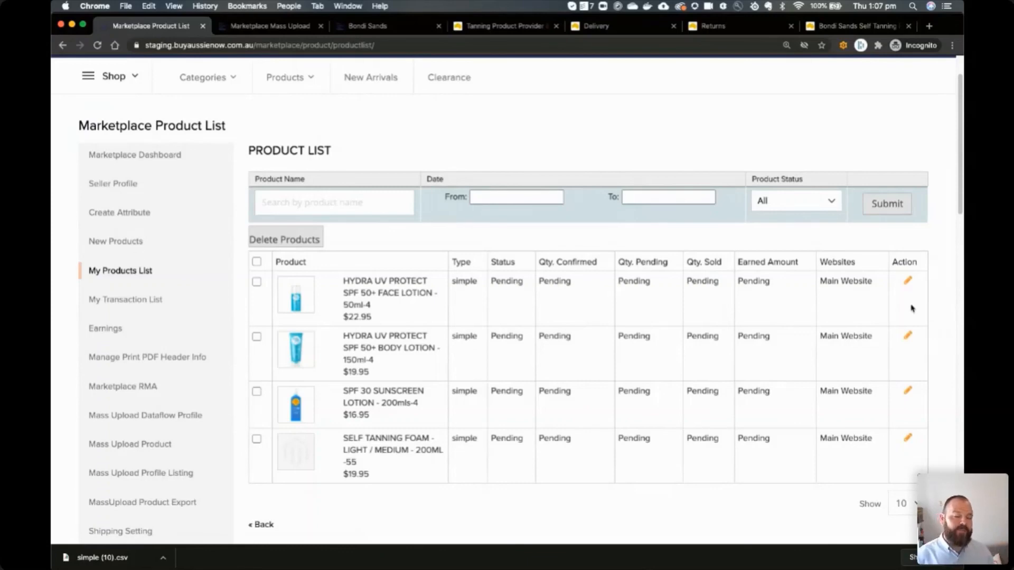
scroll(470, 385, "down", 2)
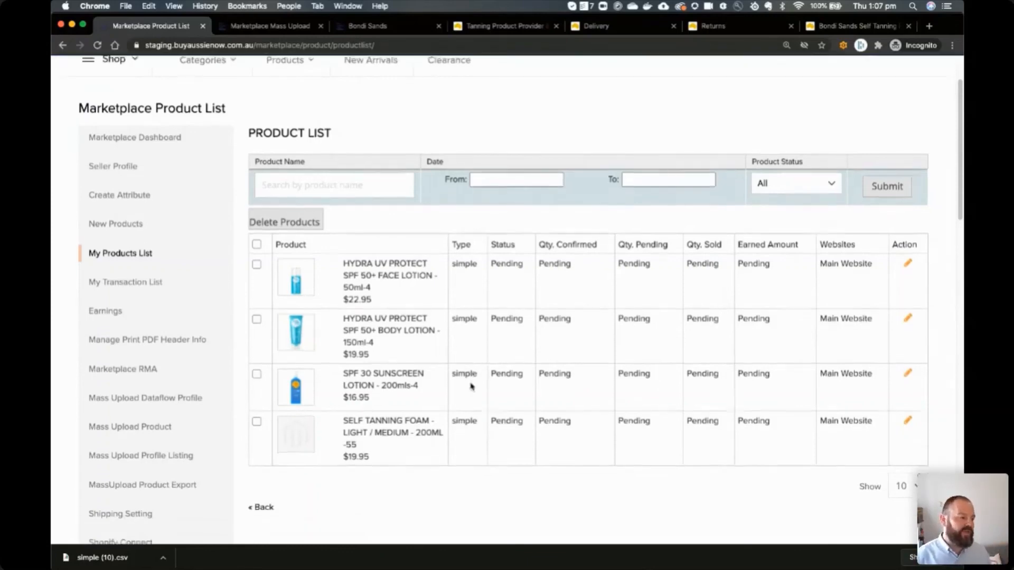